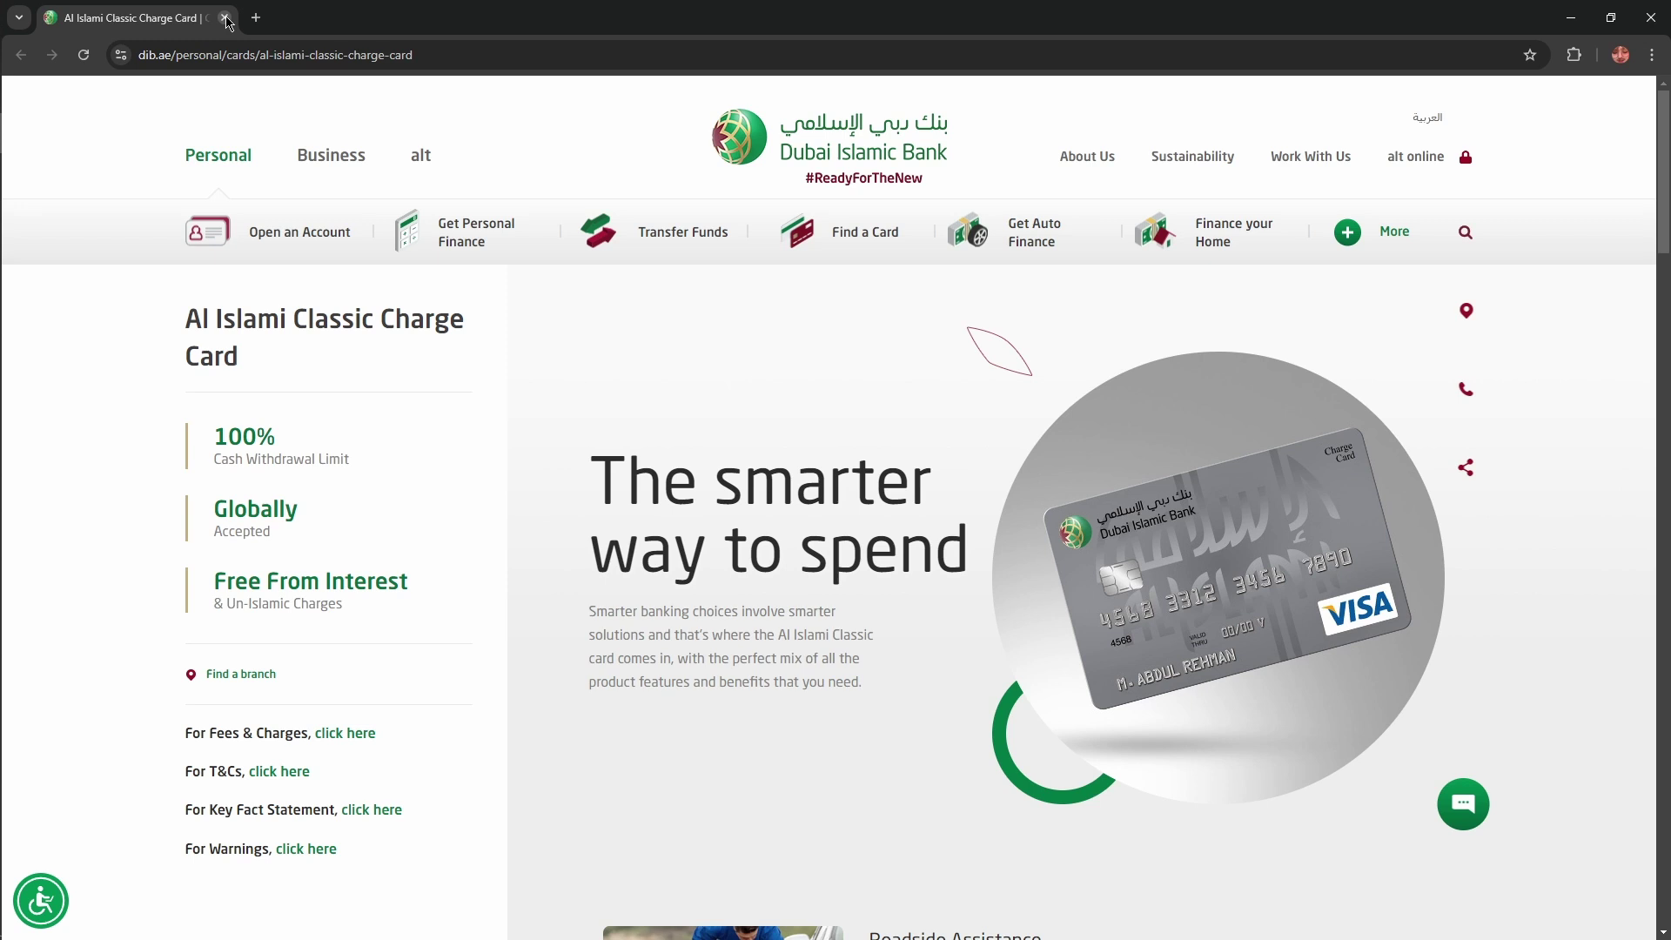
Highlight part of the Al Islami Classic Charge Card title, then clear the selection
{"action": "left_click_drag", "start_coordinate": [302, 327], "coordinate": [427, 338]}
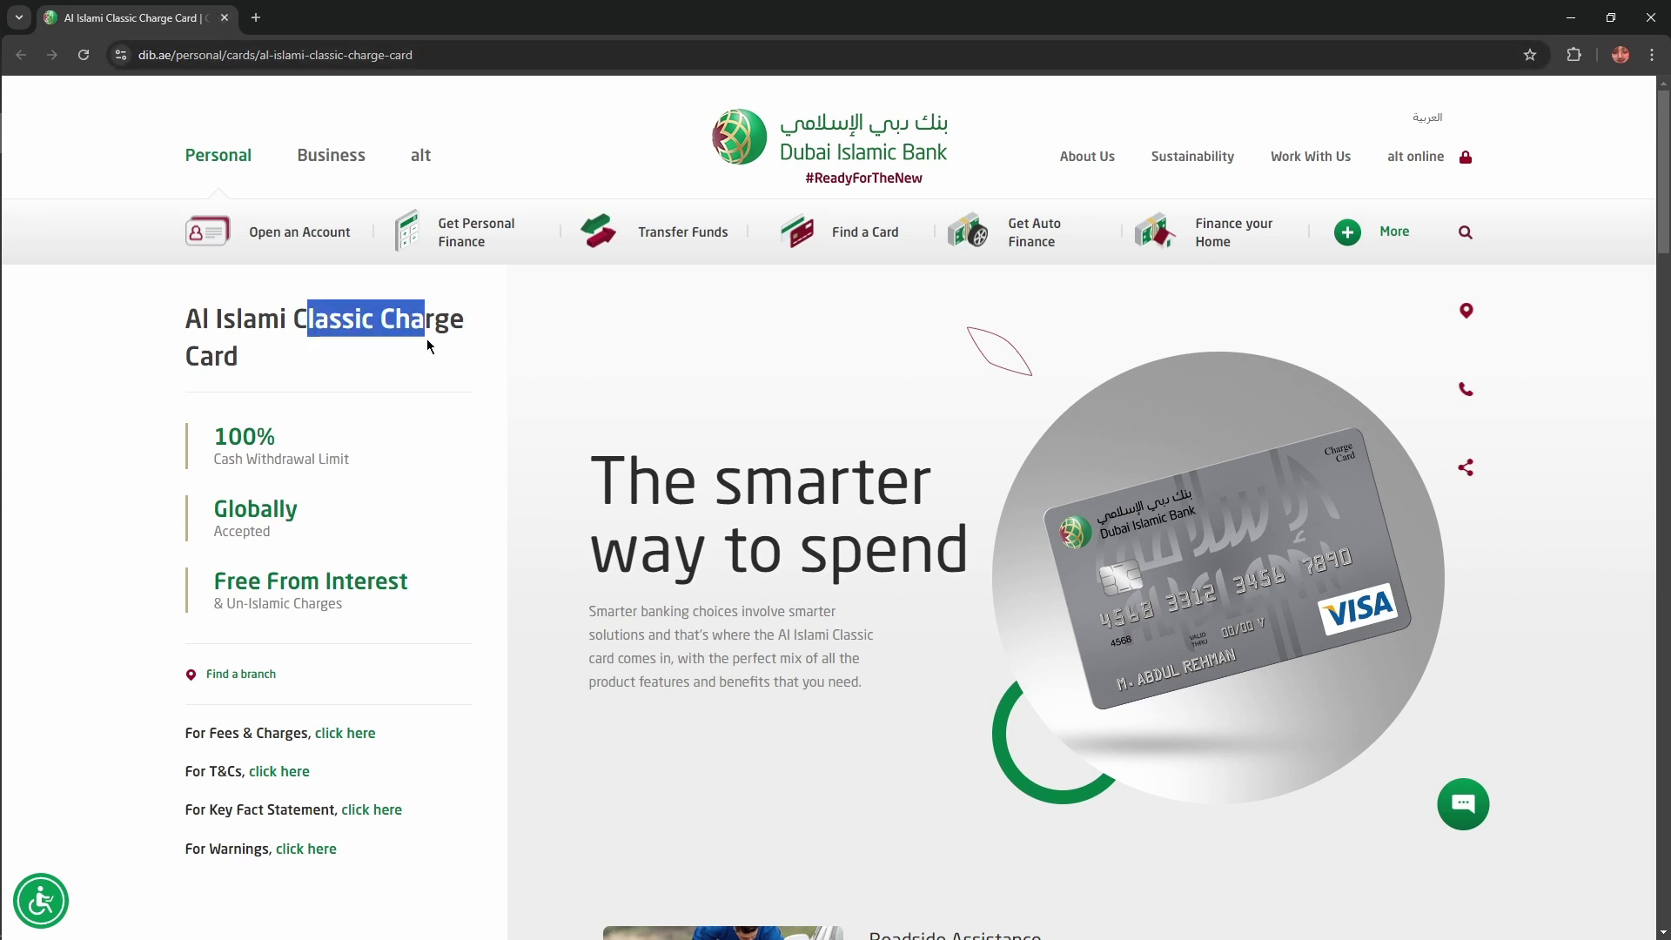
{"action": "left_click", "coordinate": [427, 352]}
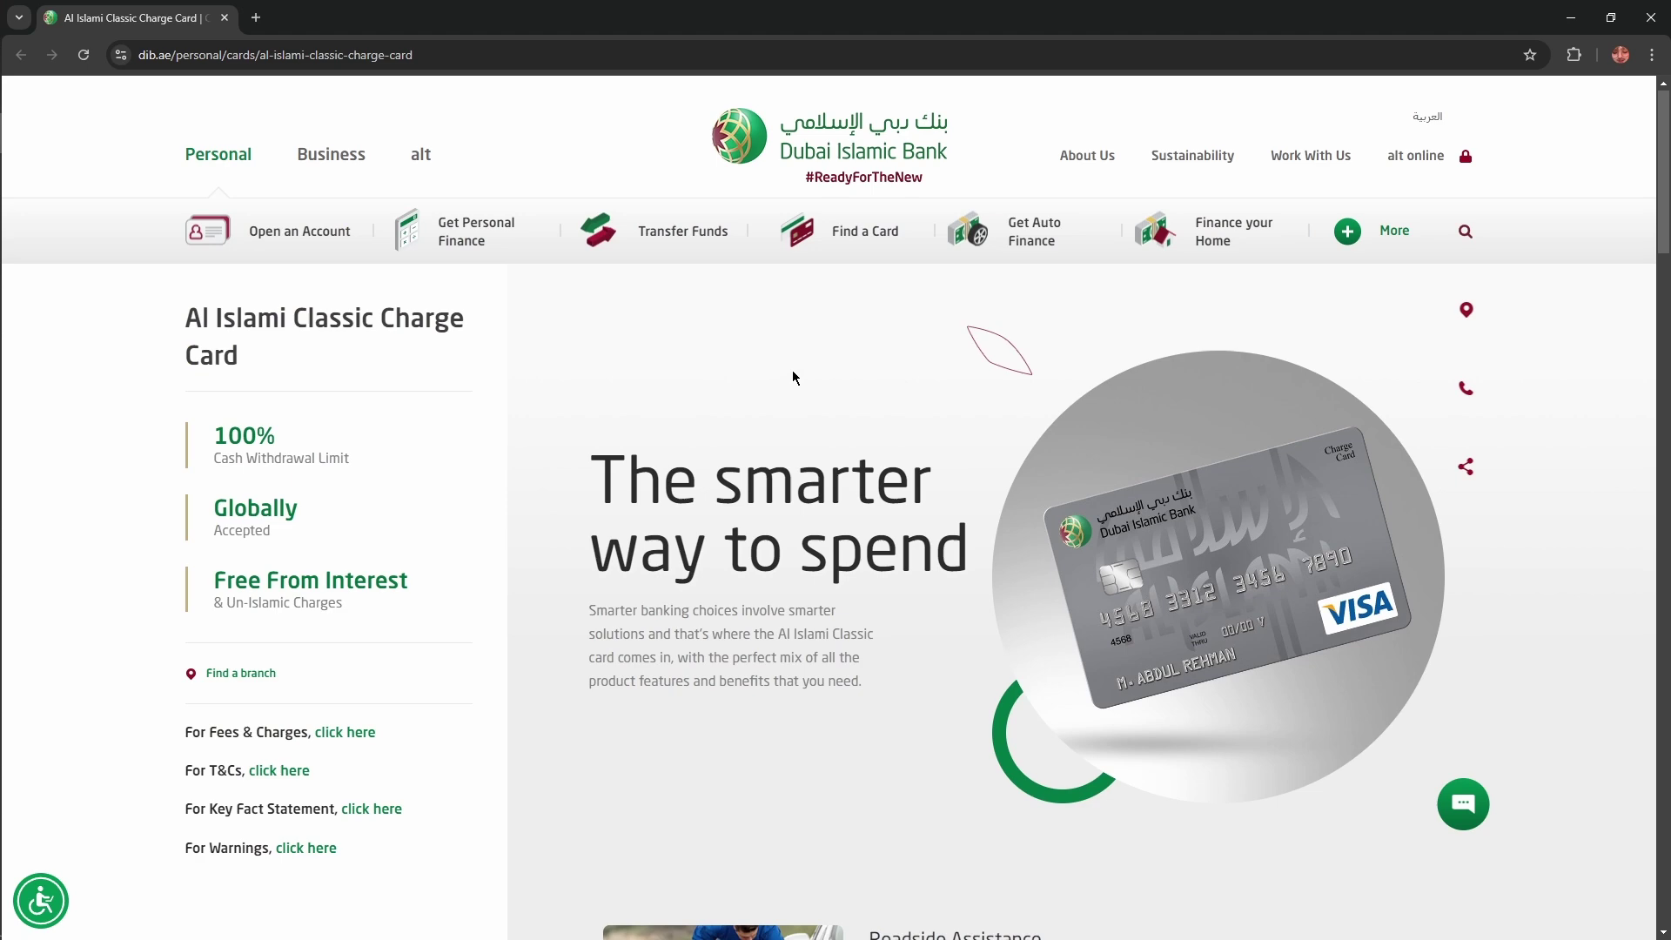
{"action": "scroll", "coordinate": [793, 369], "scroll_direction": "down", "scroll_amount": 3}
{"action": "scroll", "coordinate": [862, 334], "scroll_direction": "down", "scroll_amount": 3}
{"action": "scroll", "coordinate": [860, 328], "scroll_direction": "down", "scroll_amount": 3}
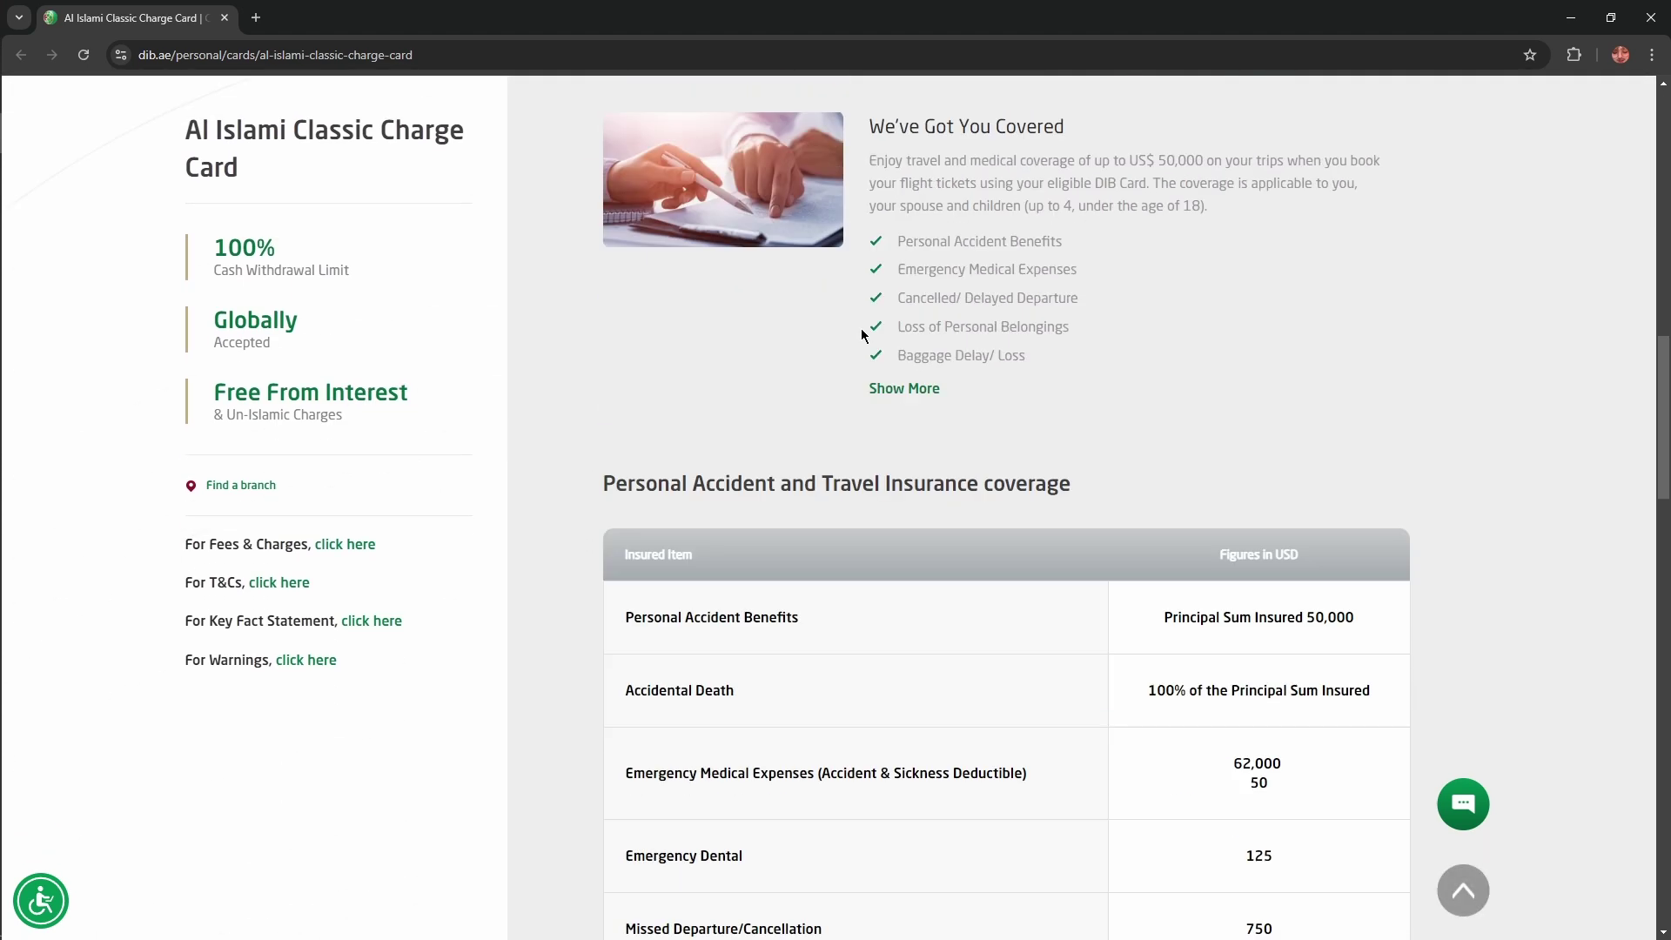
{"action": "scroll", "coordinate": [860, 328], "scroll_direction": "down", "scroll_amount": 3}
{"action": "scroll", "coordinate": [861, 327], "scroll_direction": "down", "scroll_amount": 2}
{"action": "scroll", "coordinate": [848, 346], "scroll_direction": "down", "scroll_amount": 2}
{"action": "scroll", "coordinate": [848, 347], "scroll_direction": "down", "scroll_amount": 2}
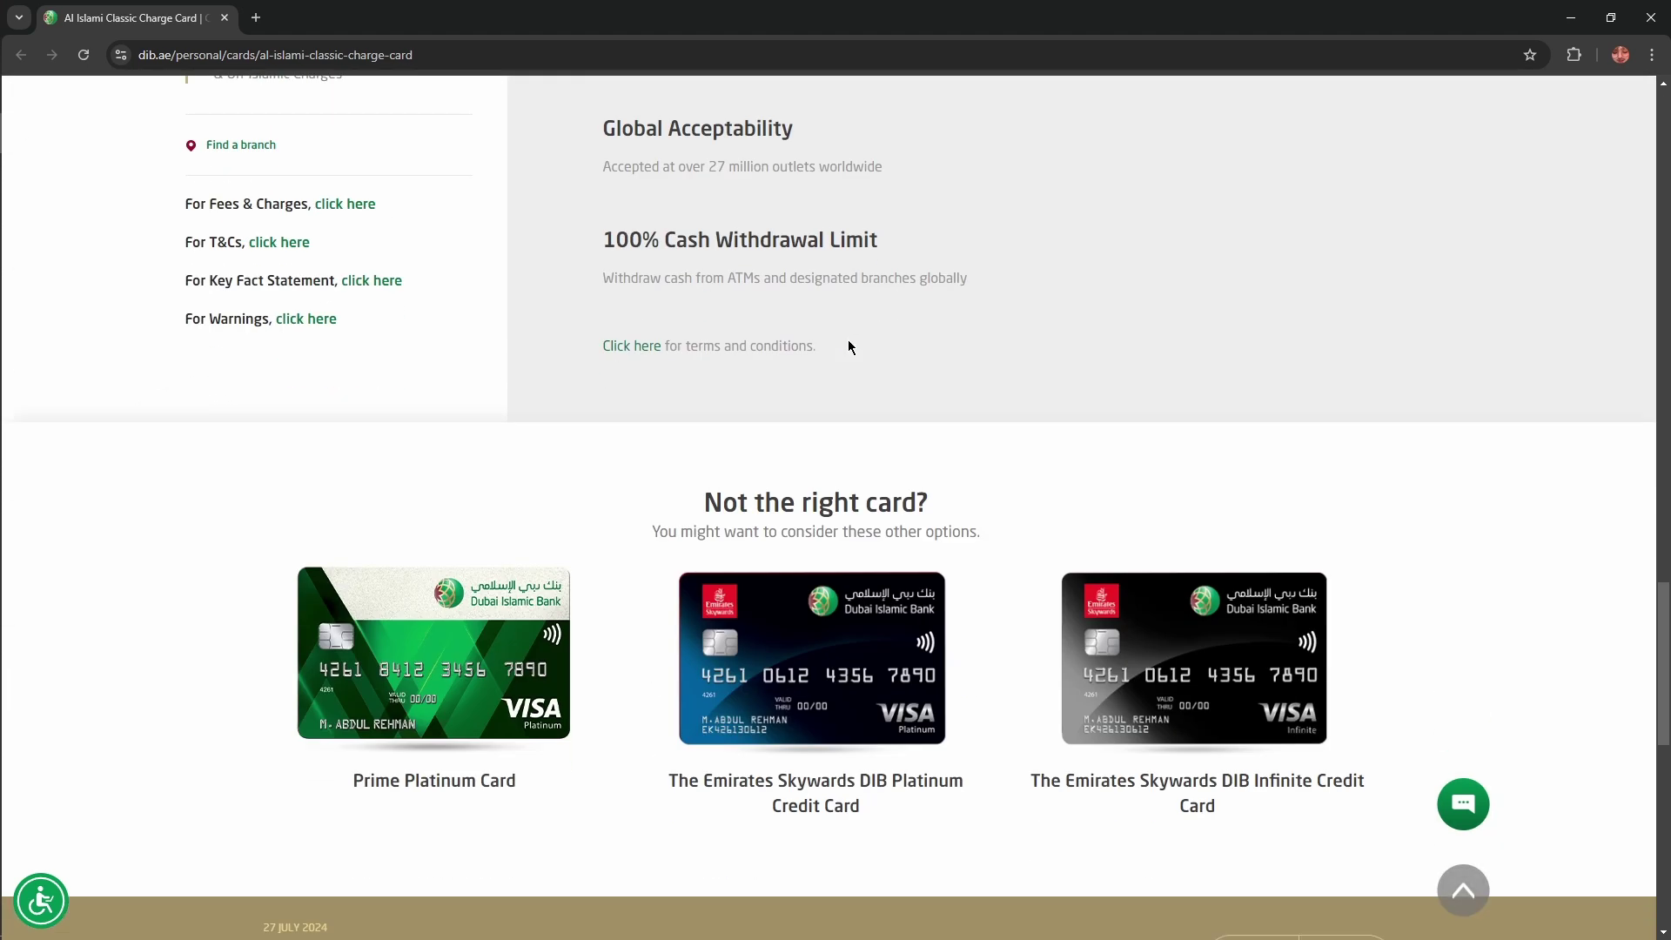
{"action": "scroll", "coordinate": [846, 347], "scroll_direction": "up", "scroll_amount": 3}
{"action": "scroll", "coordinate": [848, 346], "scroll_direction": "up", "scroll_amount": 3}
{"action": "scroll", "coordinate": [848, 346], "scroll_direction": "up", "scroll_amount": 3}
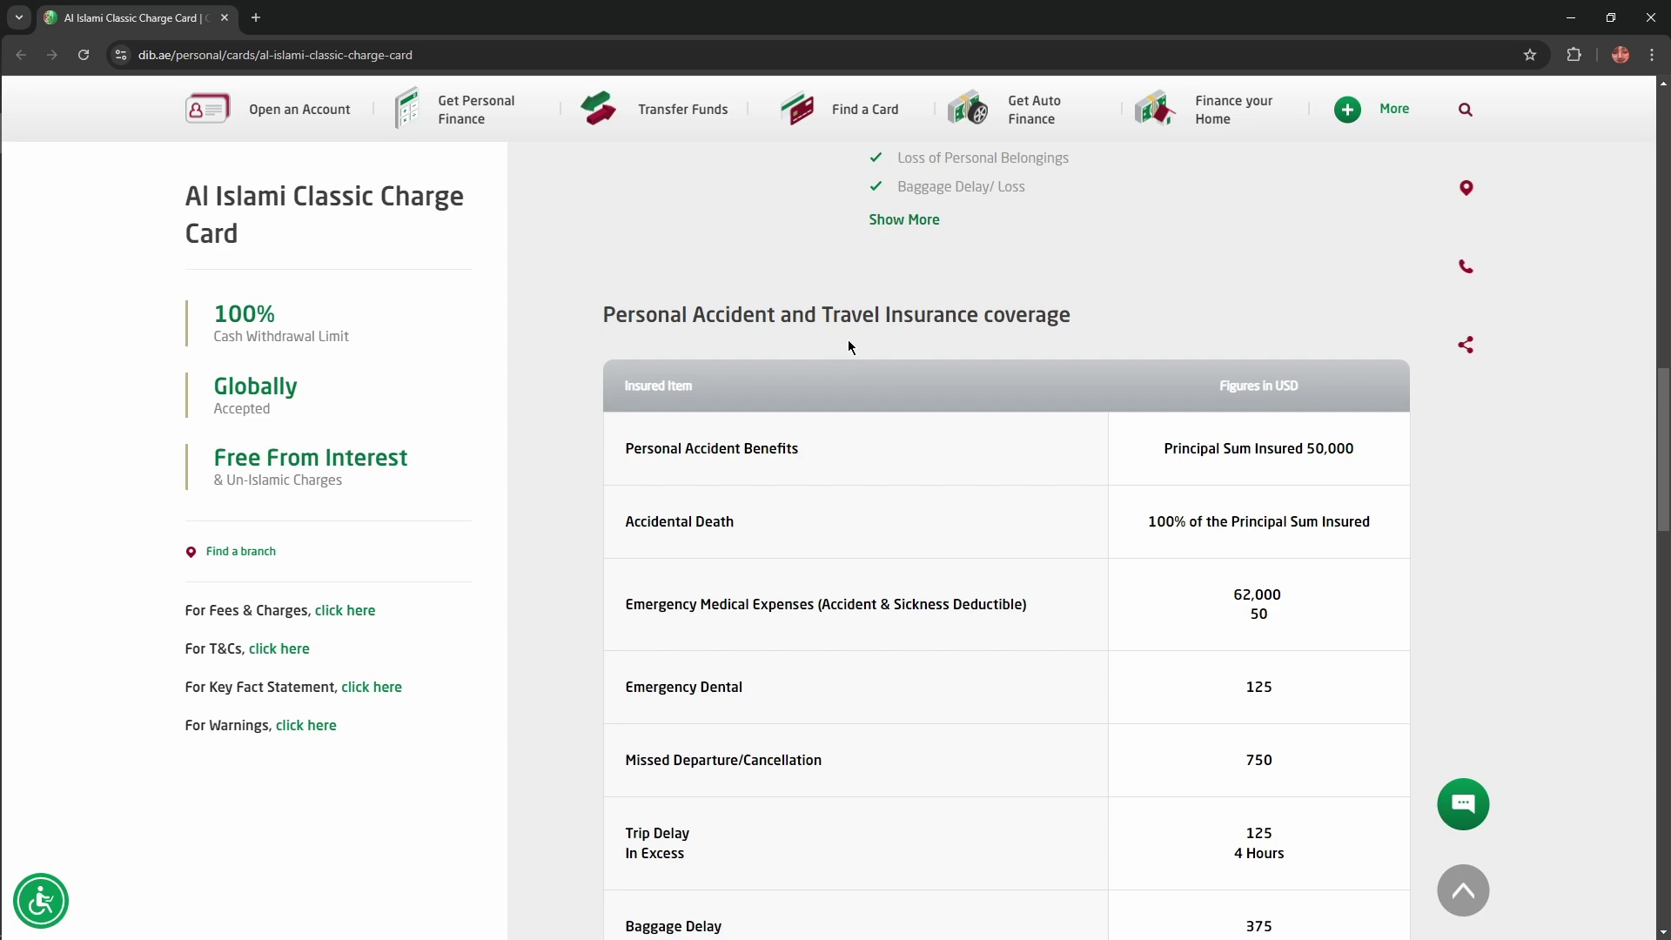
{"action": "scroll", "coordinate": [847, 346], "scroll_direction": "up", "scroll_amount": 3}
{"action": "scroll", "coordinate": [847, 346], "scroll_direction": "up", "scroll_amount": 3}
{"action": "scroll", "coordinate": [847, 344], "scroll_direction": "up", "scroll_amount": 3}
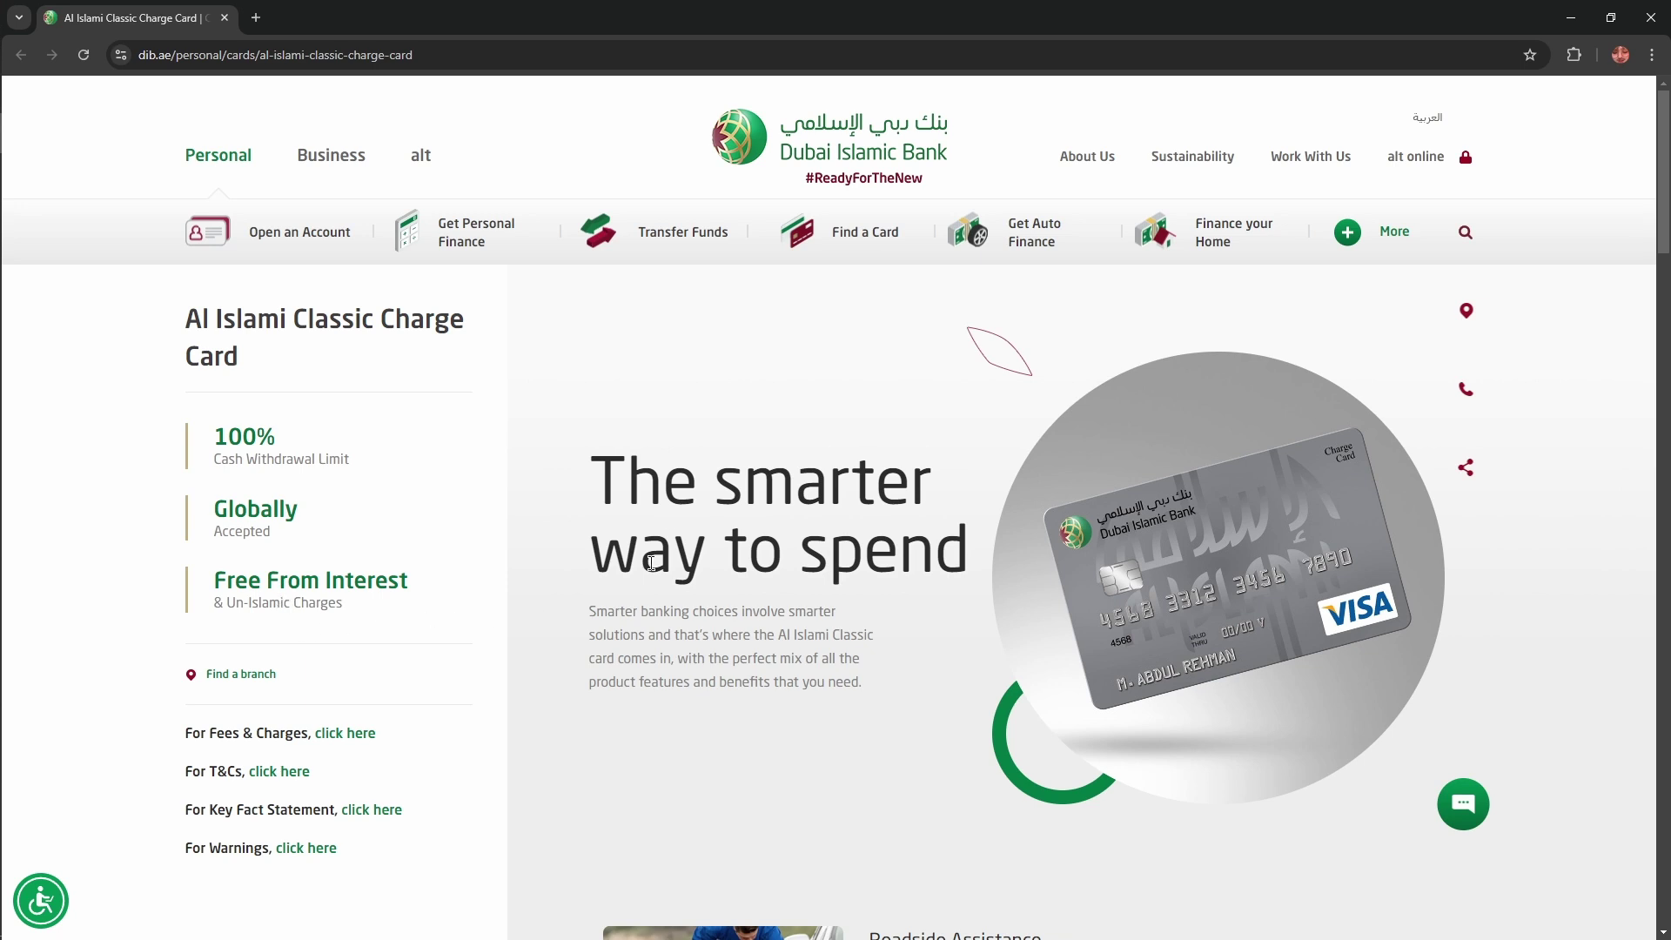
{"action": "scroll", "coordinate": [651, 563], "scroll_direction": "down", "scroll_amount": 2}
{"action": "scroll", "coordinate": [757, 523], "scroll_direction": "down", "scroll_amount": 2}
{"action": "scroll", "coordinate": [843, 440], "scroll_direction": "down", "scroll_amount": 2}
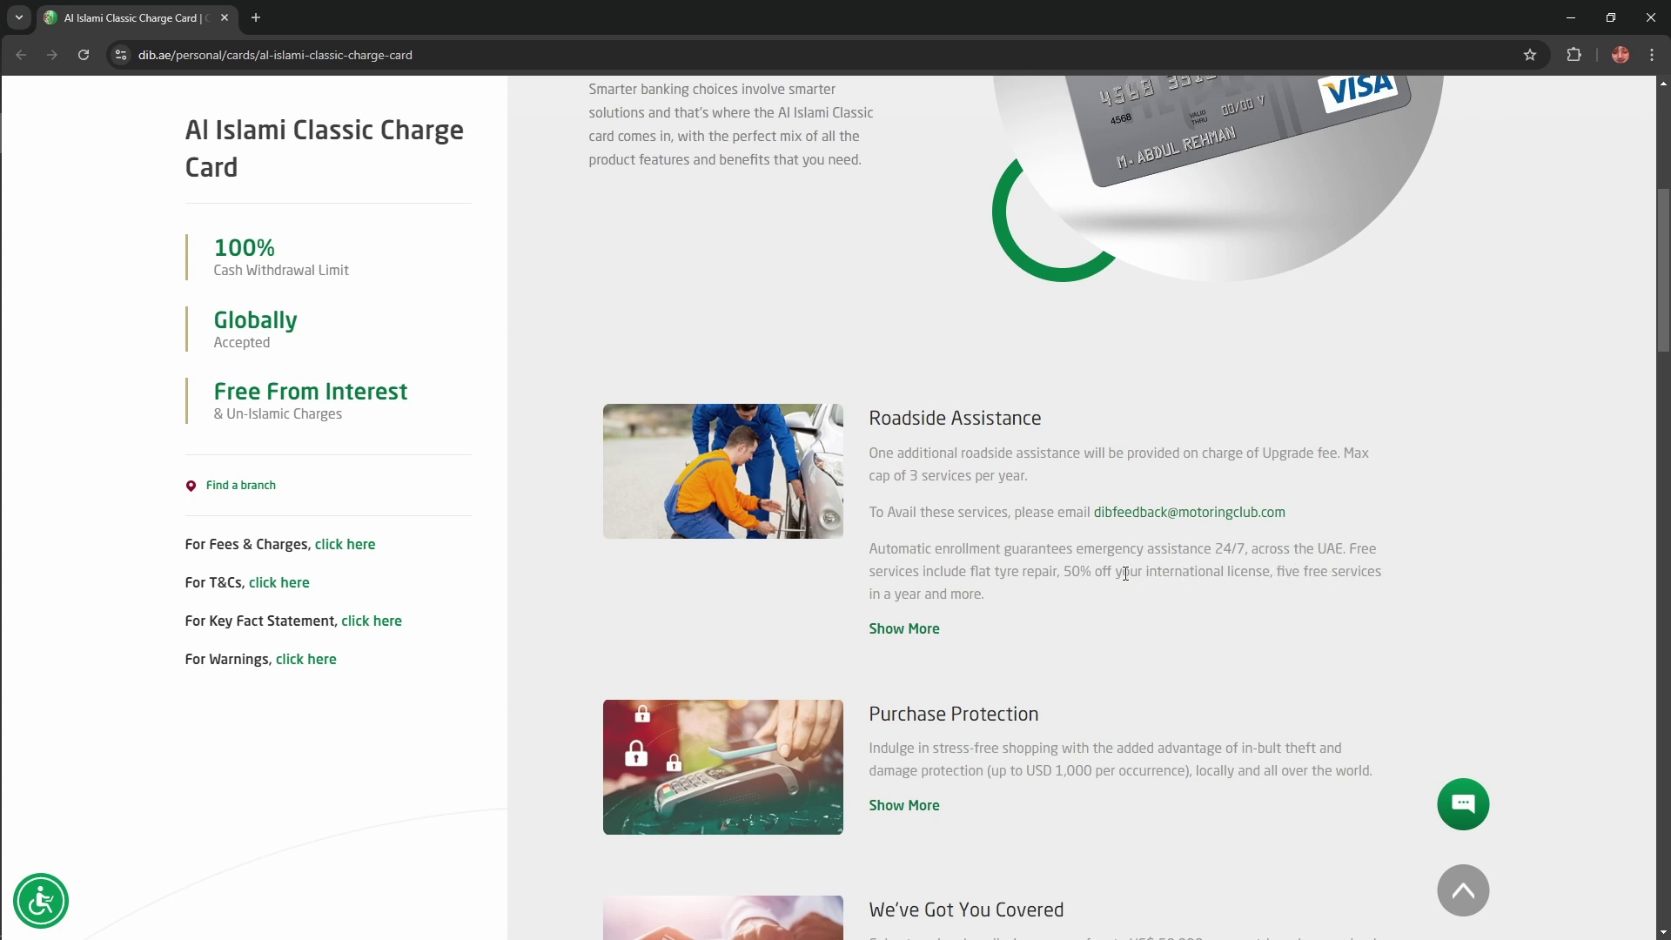
{"action": "scroll", "coordinate": [1006, 609], "scroll_direction": "down", "scroll_amount": 2}
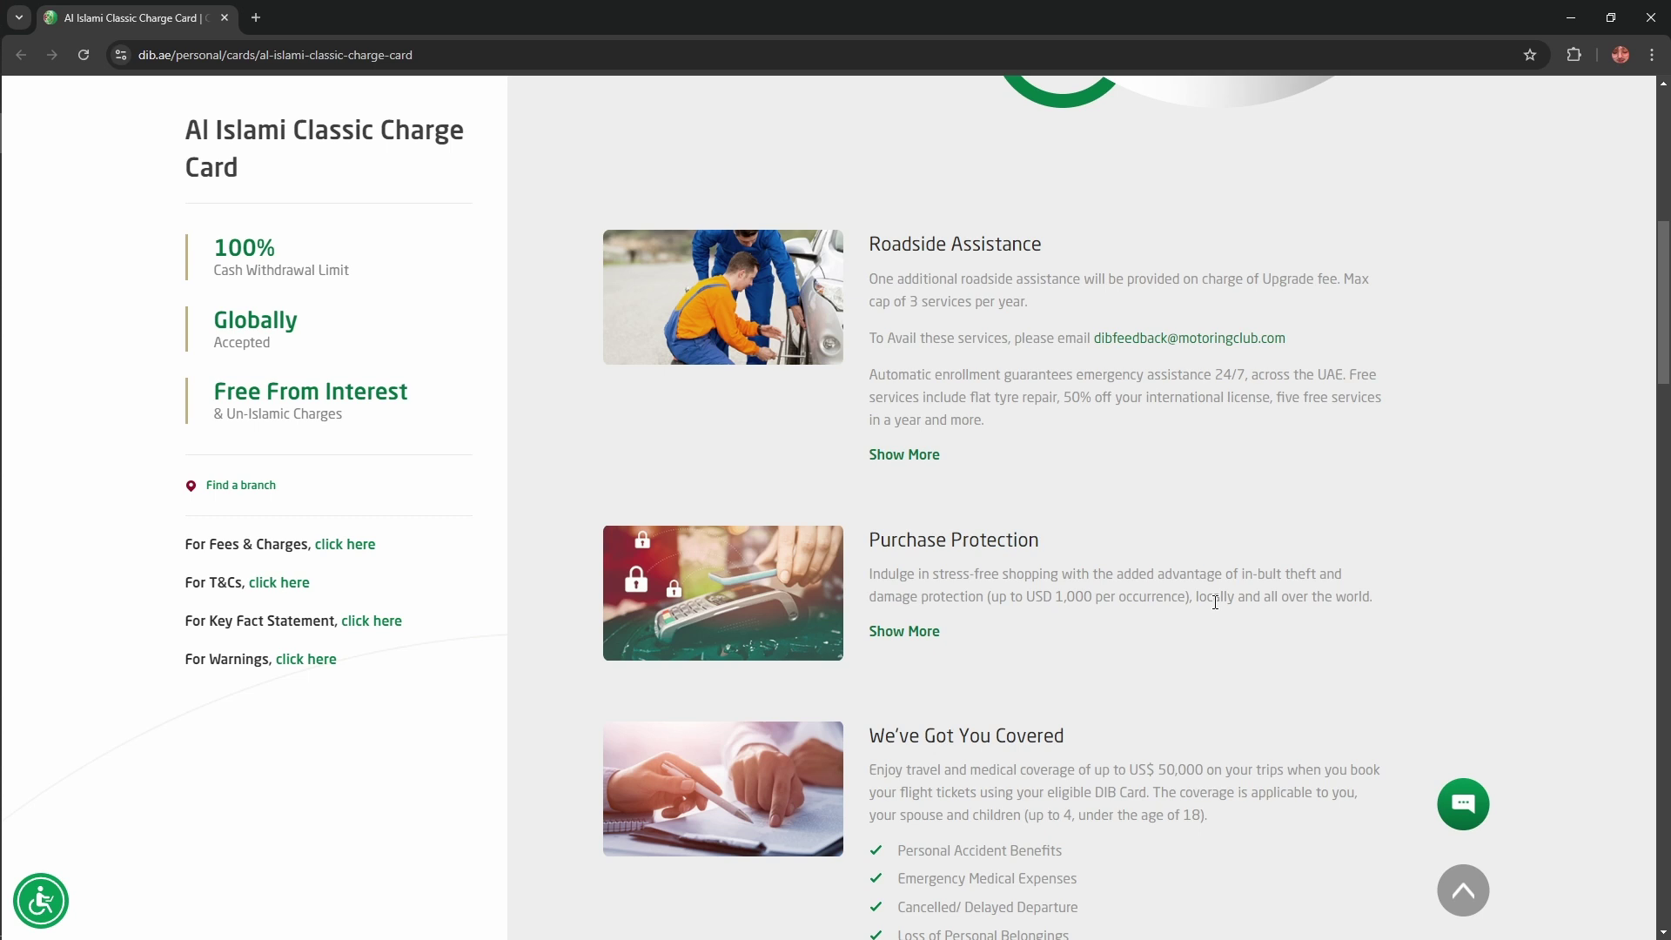
{"action": "scroll", "coordinate": [1270, 601], "scroll_direction": "down", "scroll_amount": 2}
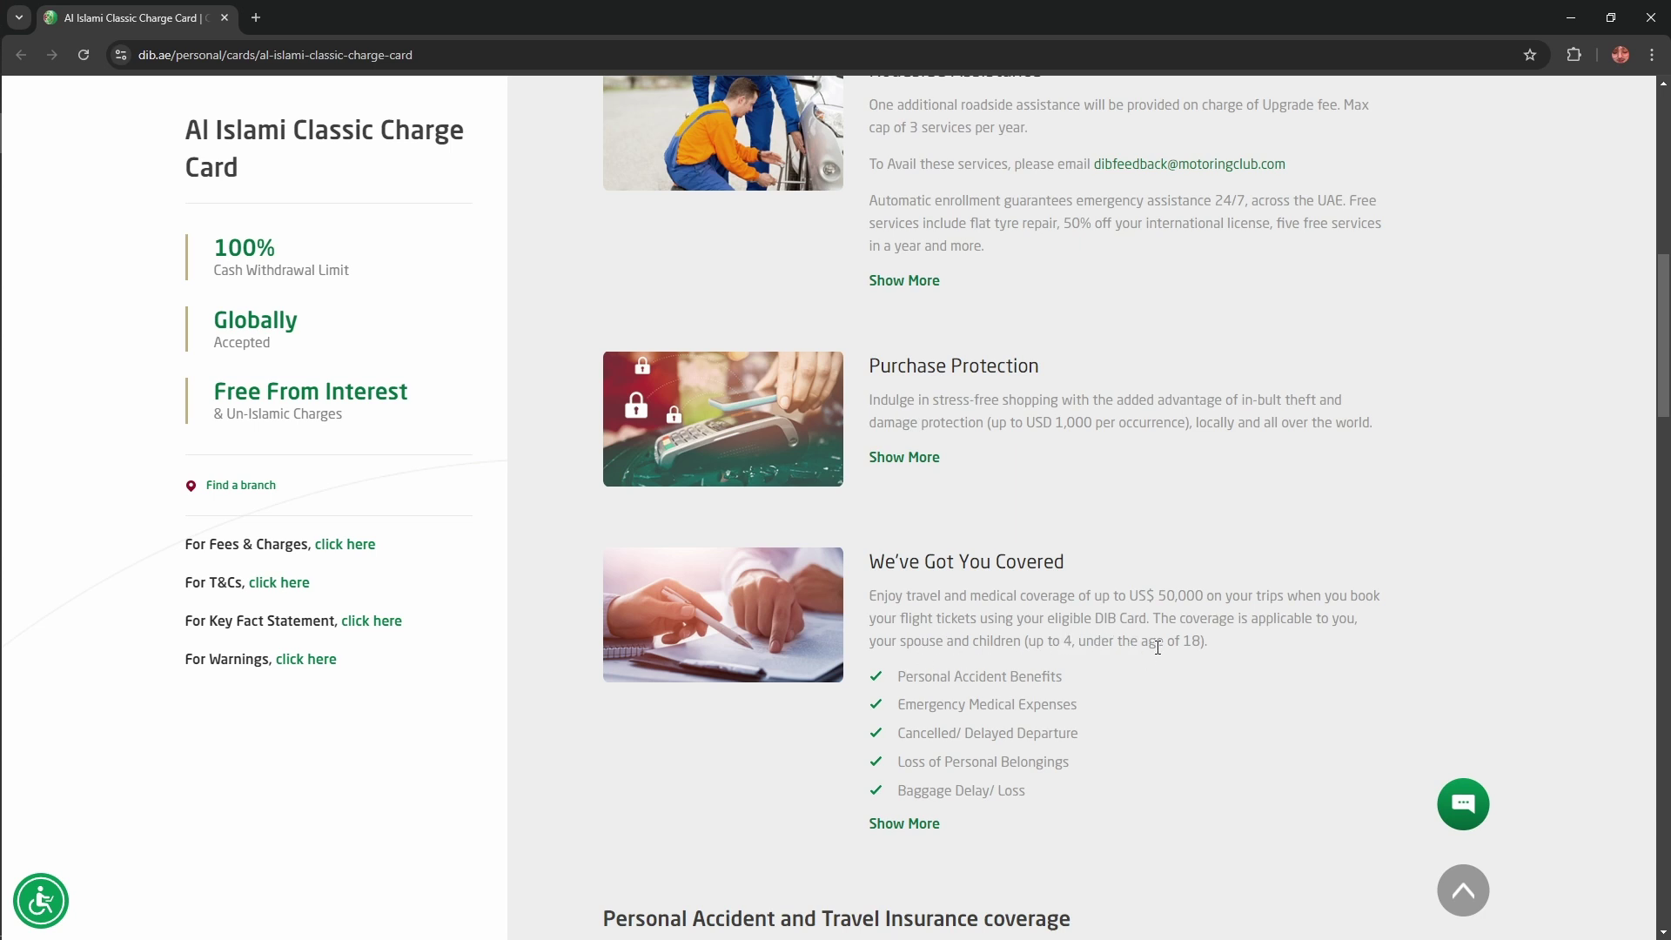
{"action": "scroll", "coordinate": [1193, 649], "scroll_direction": "down", "scroll_amount": 2}
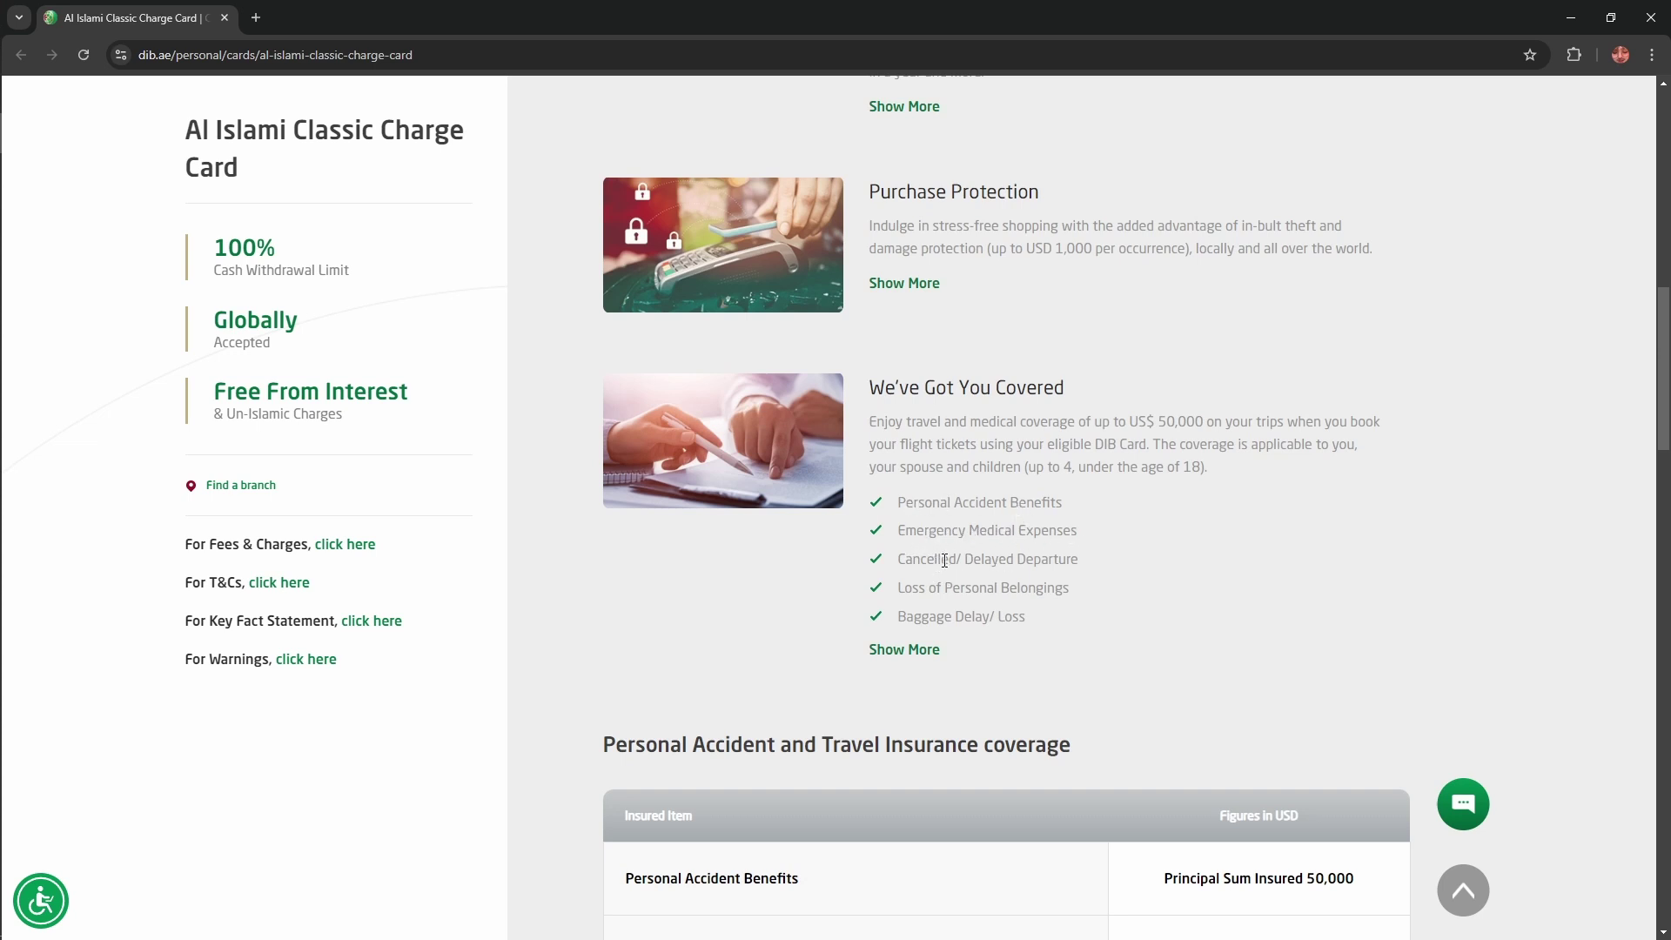
Highlight 'Delayed Departure' in the We've Got You Covered checklist, then clear it
{"action": "left_click_drag", "start_coordinate": [964, 560], "coordinate": [1147, 557]}
{"action": "left_click", "coordinate": [1148, 558]}
{"action": "left_click_drag", "start_coordinate": [979, 612], "coordinate": [1074, 633]}
Clear highlights on the baggage item, coverage table heading and Insured Item column
{"action": "left_click", "coordinate": [1075, 633]}
{"action": "scroll", "coordinate": [830, 487], "scroll_direction": "down", "scroll_amount": 2}
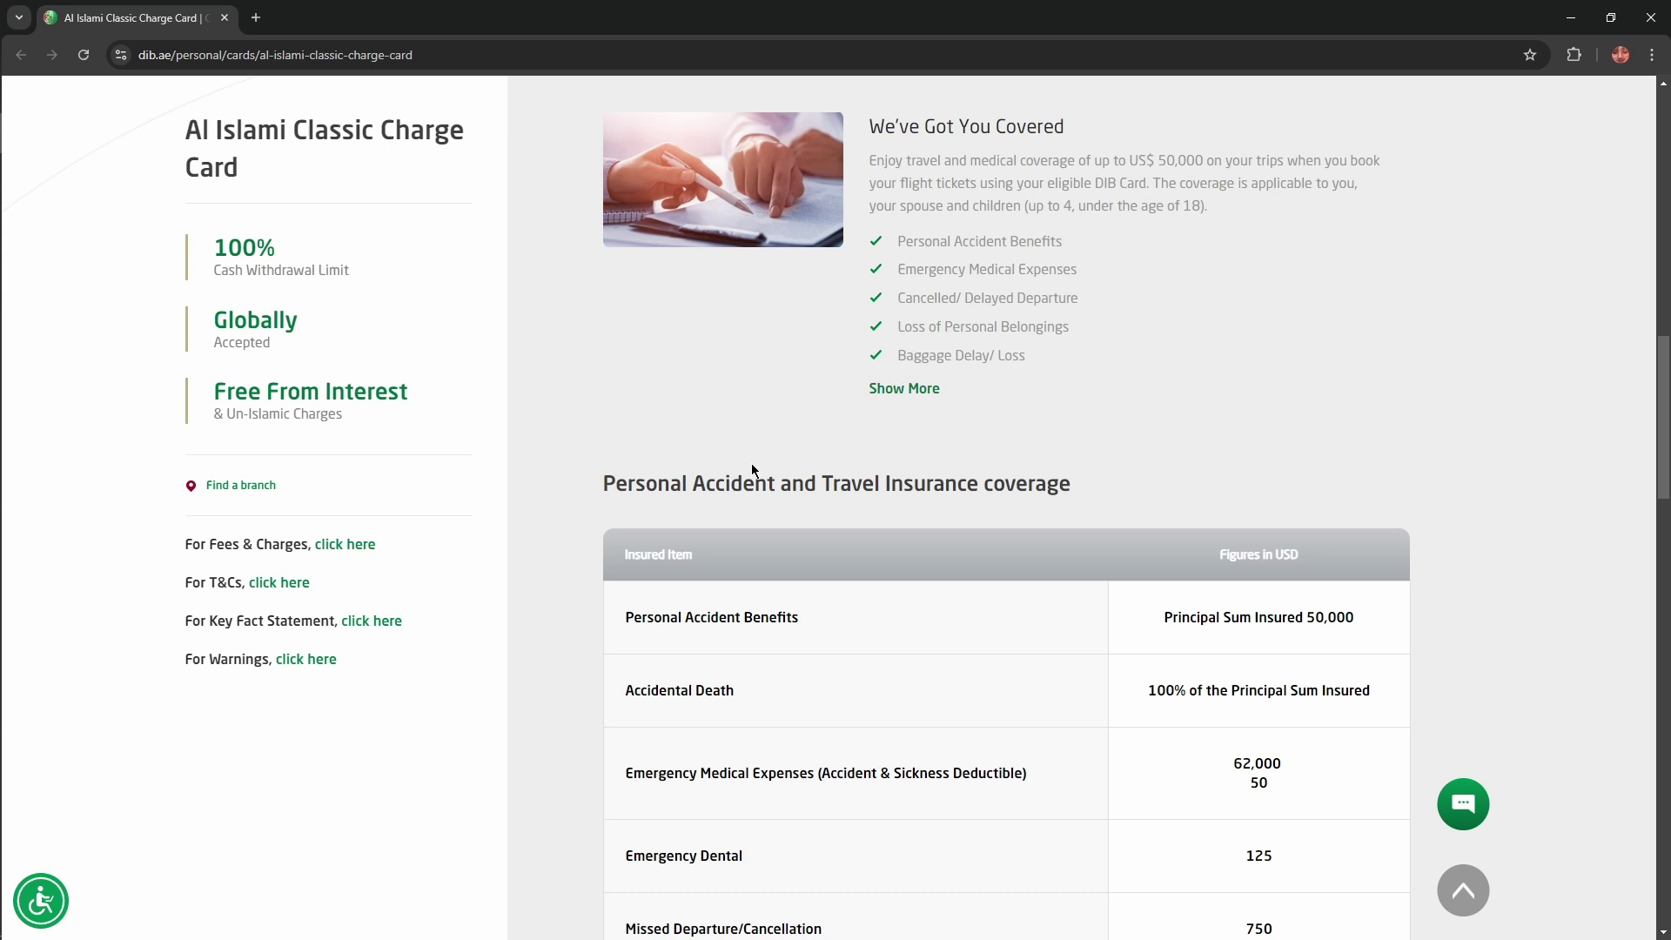
{"action": "scroll", "coordinate": [750, 463], "scroll_direction": "down", "scroll_amount": 1}
{"action": "left_click_drag", "start_coordinate": [591, 401], "coordinate": [832, 399]}
{"action": "left_click", "coordinate": [853, 408]}
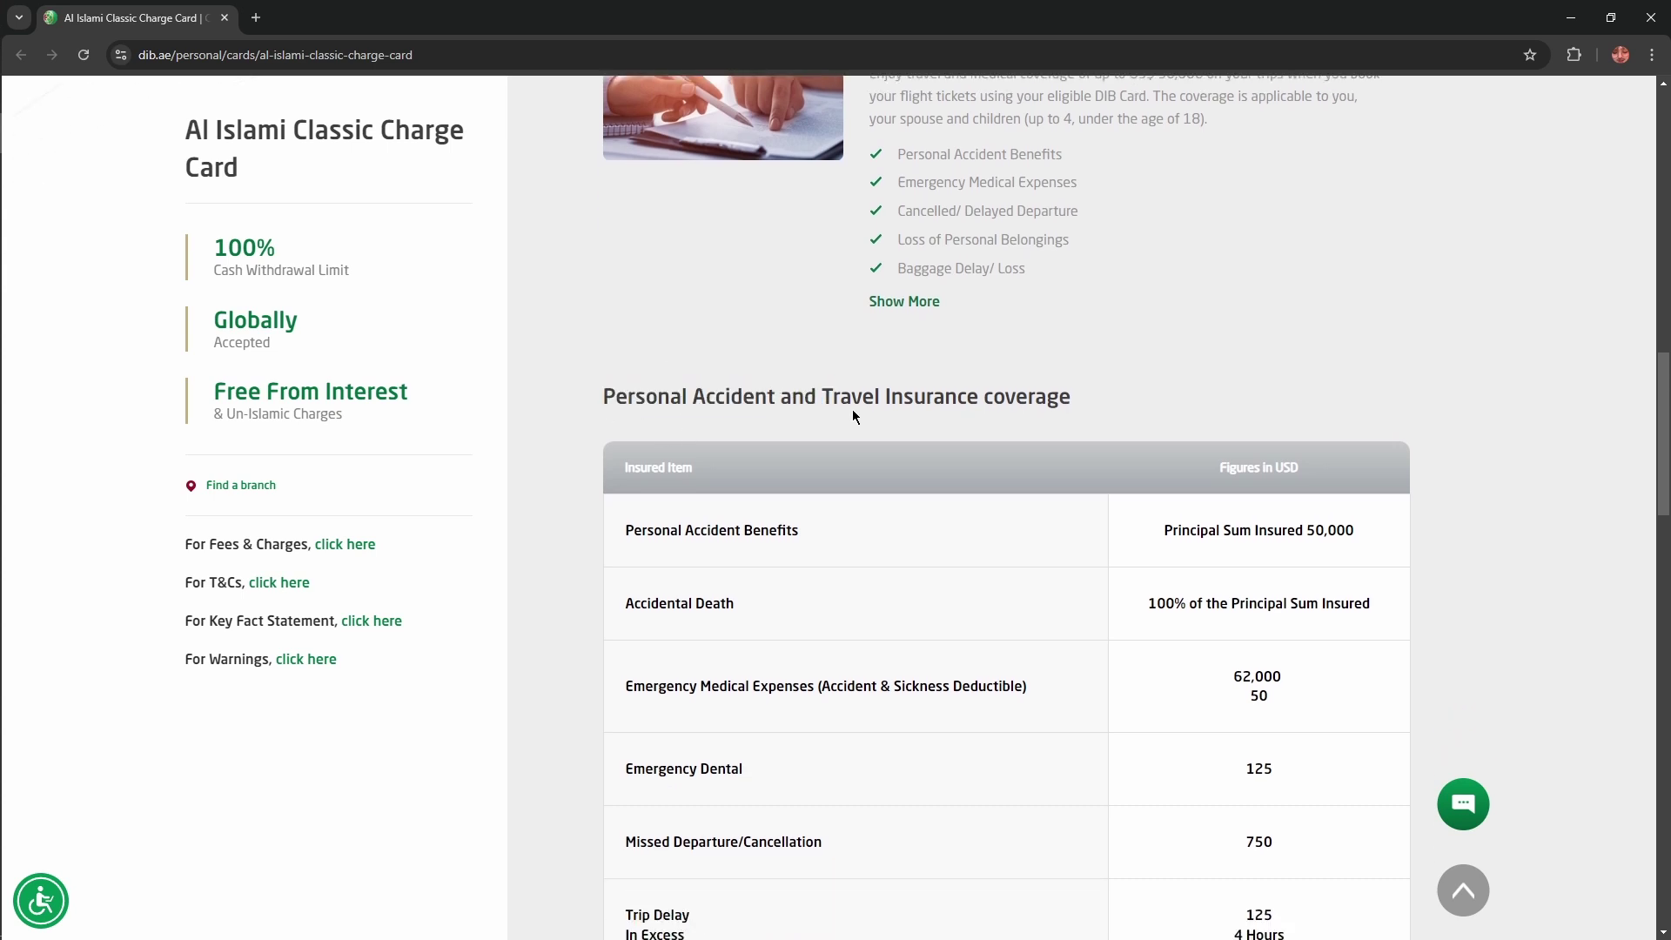
{"action": "scroll", "coordinate": [1069, 446], "scroll_direction": "down", "scroll_amount": 2}
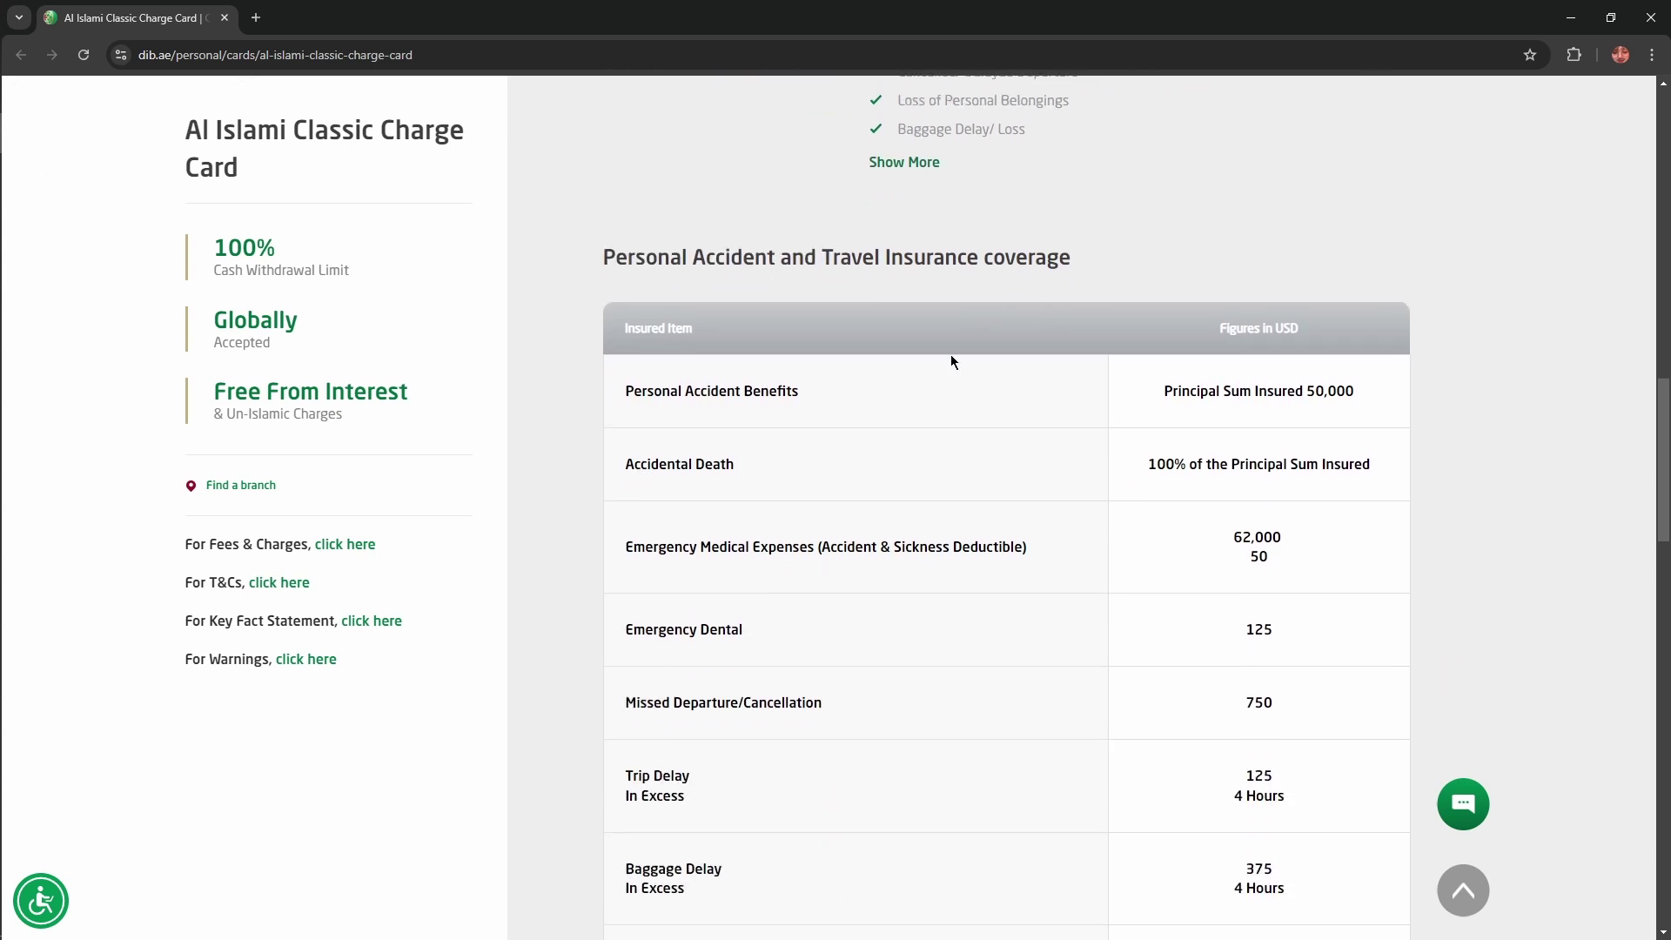
{"action": "left_click_drag", "start_coordinate": [606, 291], "coordinate": [852, 306]}
{"action": "left_click", "coordinate": [767, 386]}
{"action": "scroll", "coordinate": [862, 352], "scroll_direction": "down", "scroll_amount": 2}
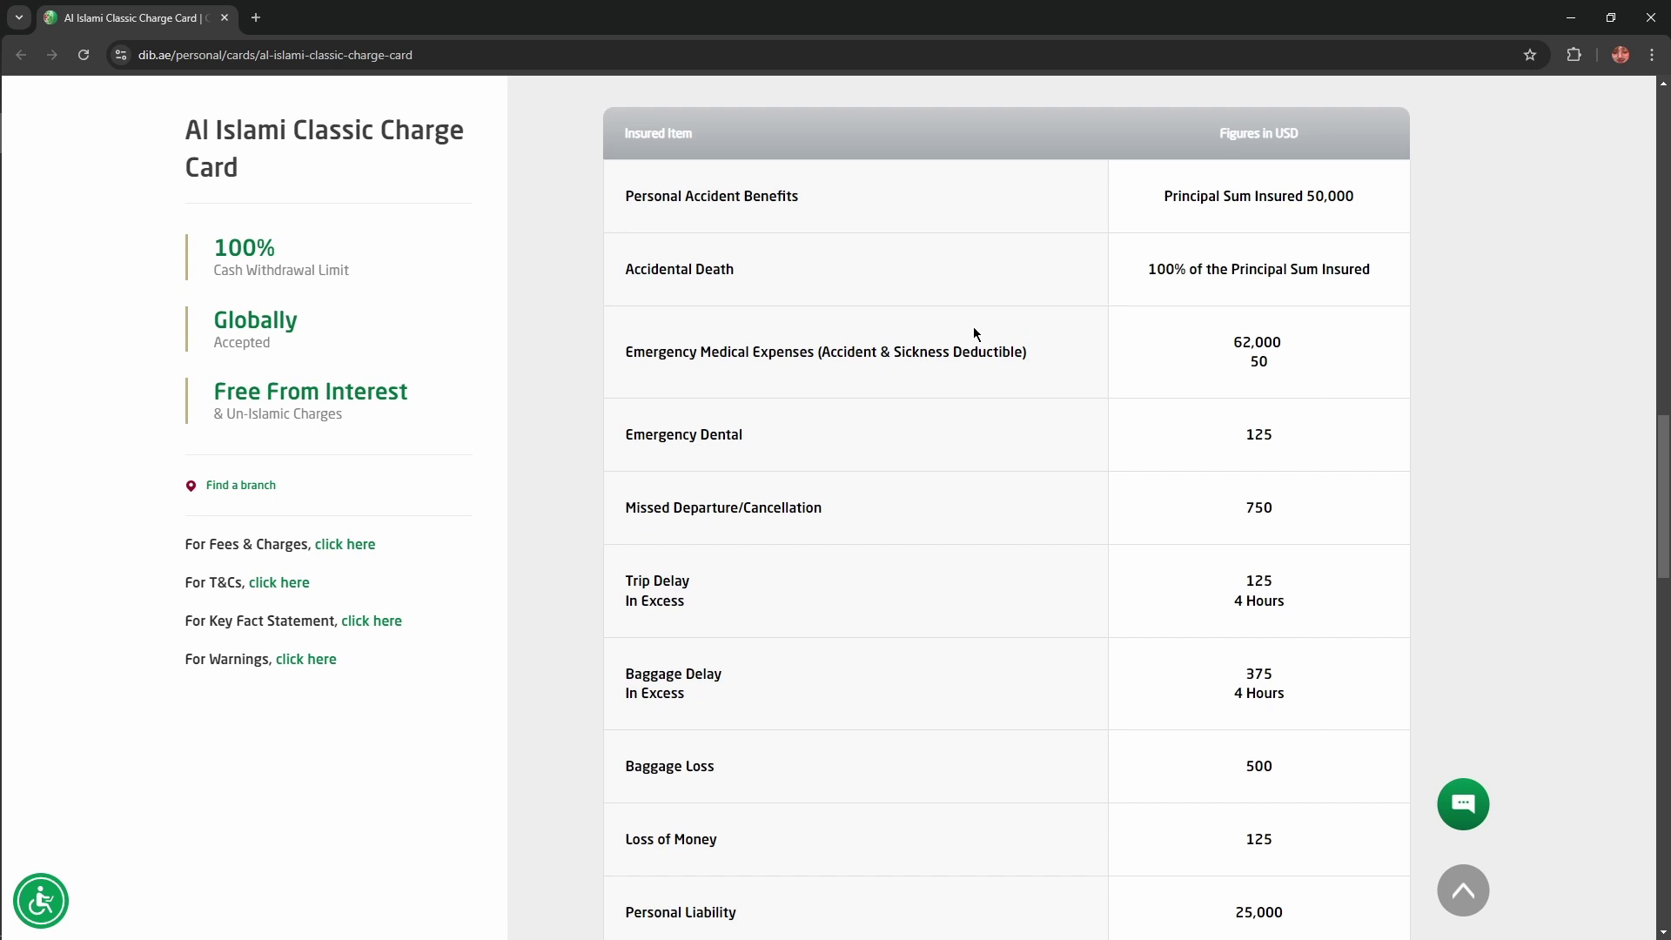
{"action": "scroll", "coordinate": [1257, 567], "scroll_direction": "down", "scroll_amount": 1}
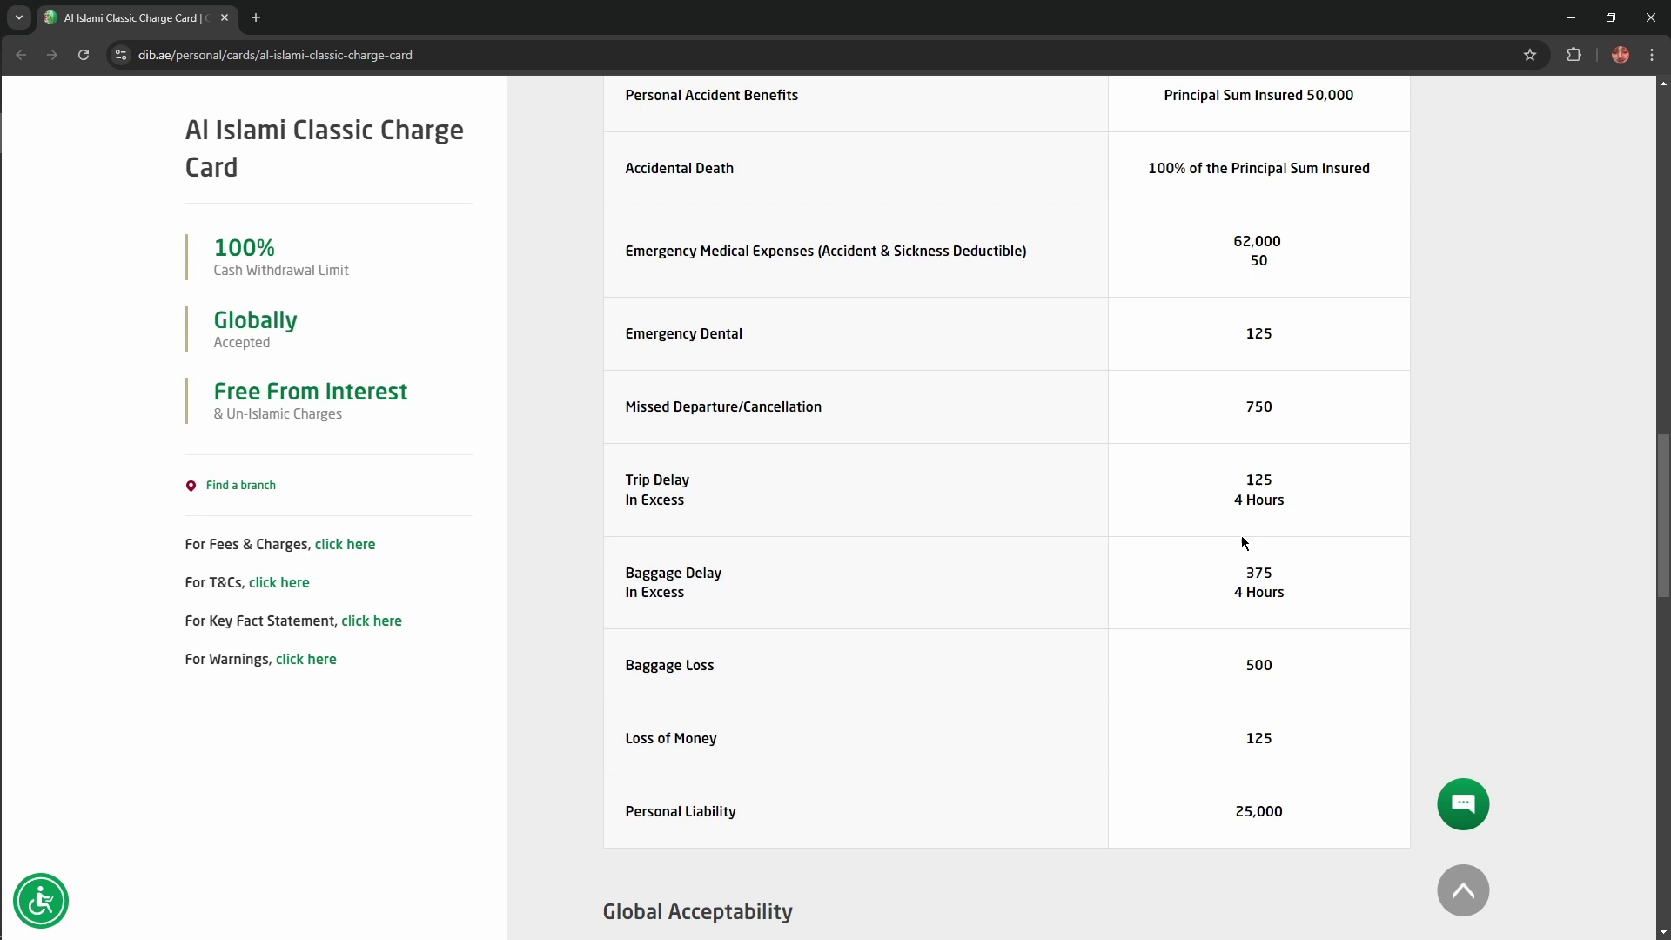
{"action": "scroll", "coordinate": [1238, 544], "scroll_direction": "up", "scroll_amount": 2}
{"action": "scroll", "coordinate": [1233, 553], "scroll_direction": "up", "scroll_amount": 5}
{"action": "scroll", "coordinate": [1228, 564], "scroll_direction": "up", "scroll_amount": 5}
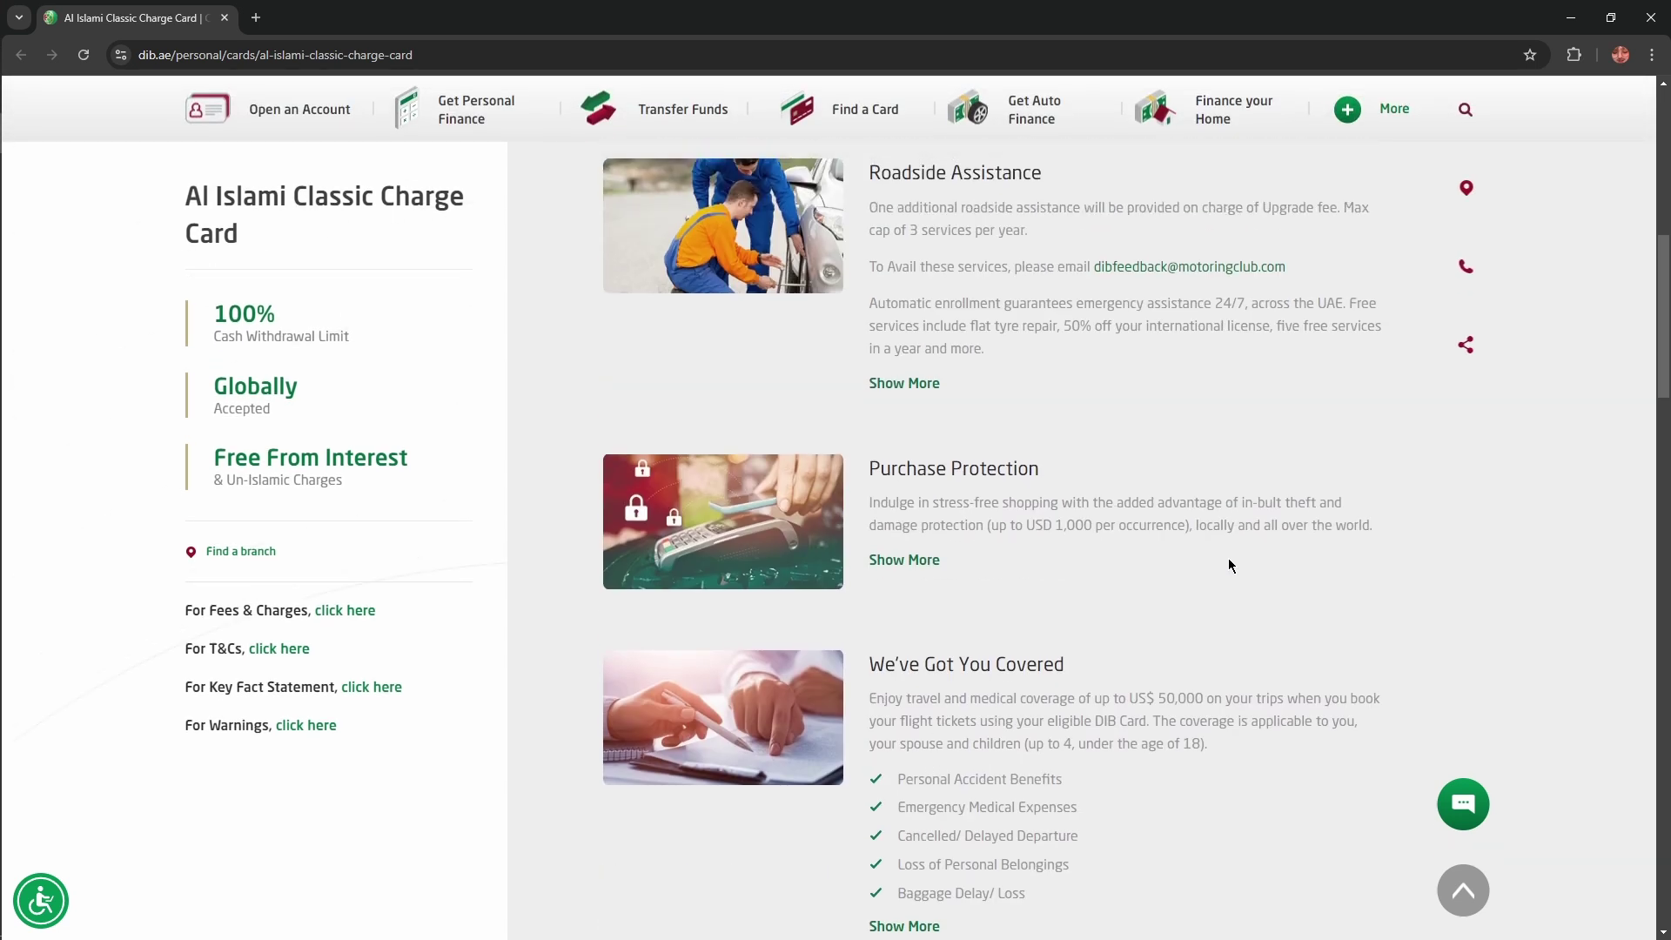
{"action": "scroll", "coordinate": [1228, 565], "scroll_direction": "up", "scroll_amount": 6}
{"action": "scroll", "coordinate": [1227, 565], "scroll_direction": "up", "scroll_amount": 3}
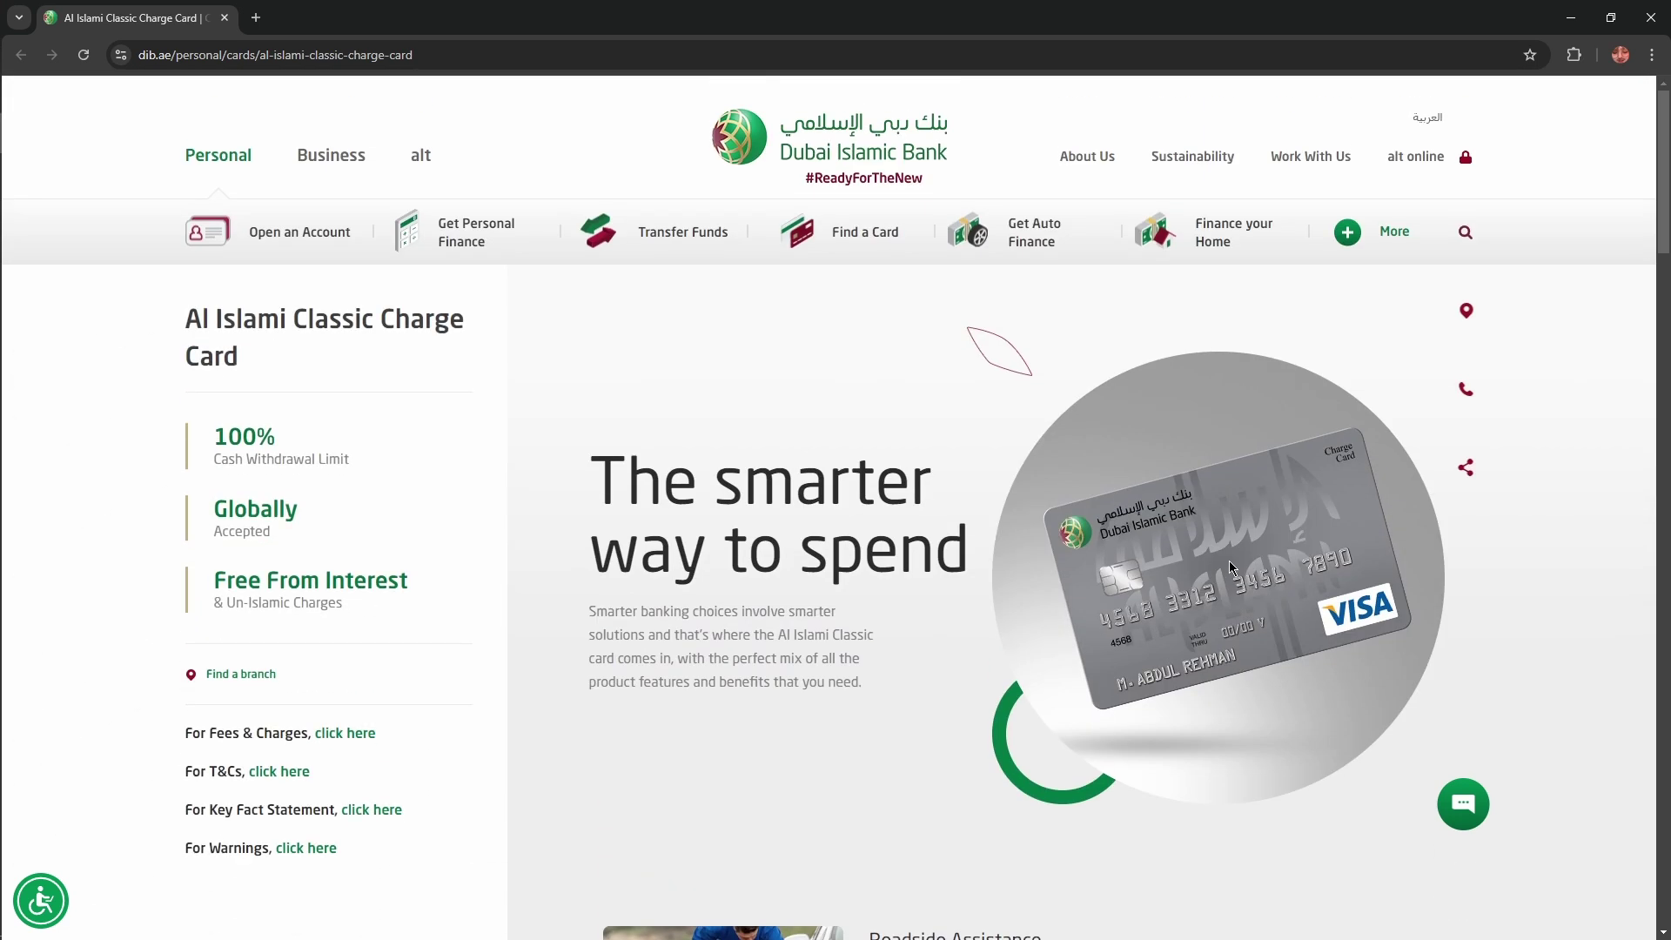